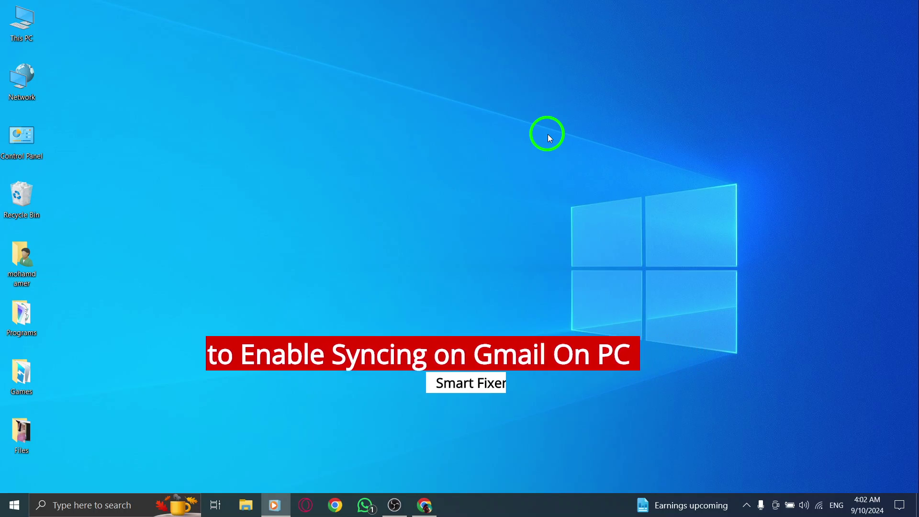
{"action": "left_click", "coordinate": [538, 151]}
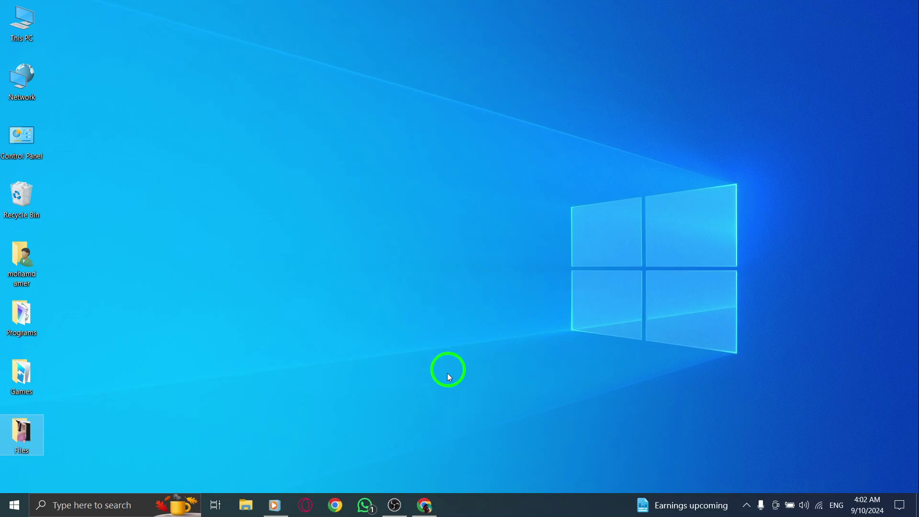
{"action": "left_click", "coordinate": [424, 502]}
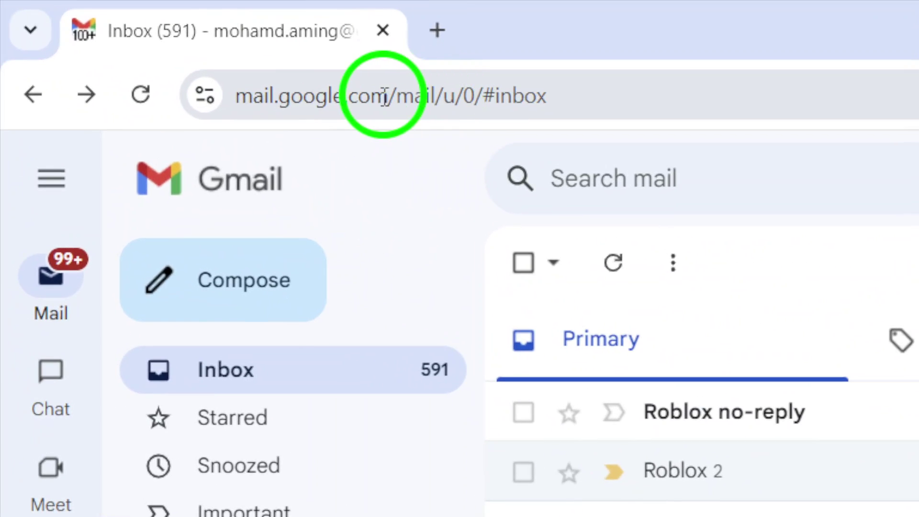
{"action": "left_click", "coordinate": [206, 95]}
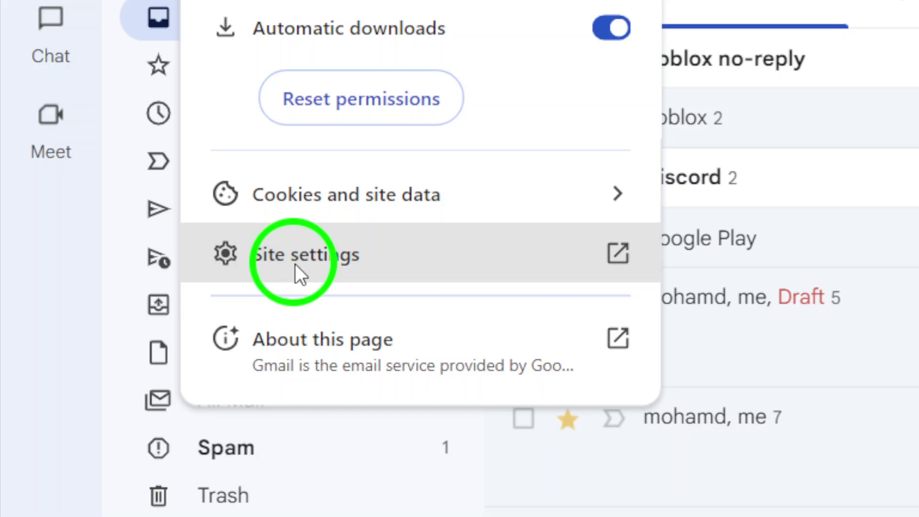
Open Chrome's Site settings page for mail.google.com with its permissions list.
{"action": "left_click", "coordinate": [328, 262]}
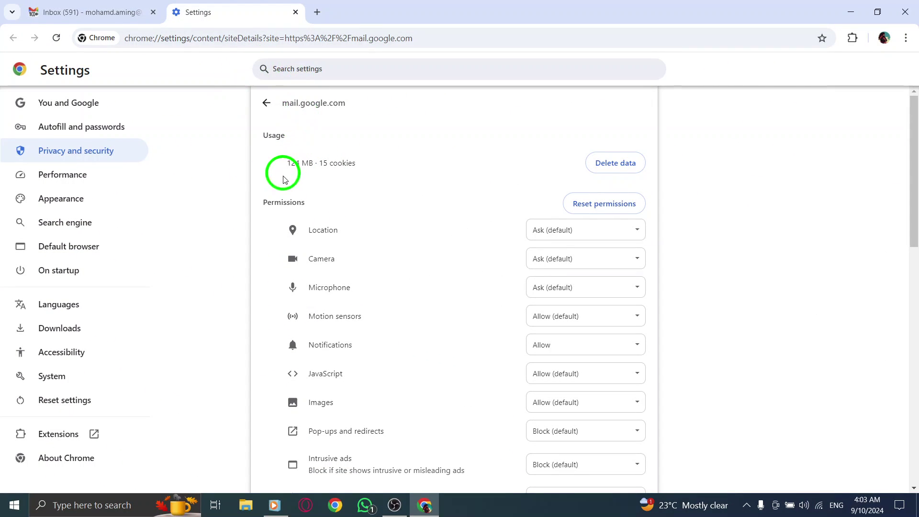
{"action": "left_click_drag", "start_coordinate": [265, 204], "coordinate": [323, 200]}
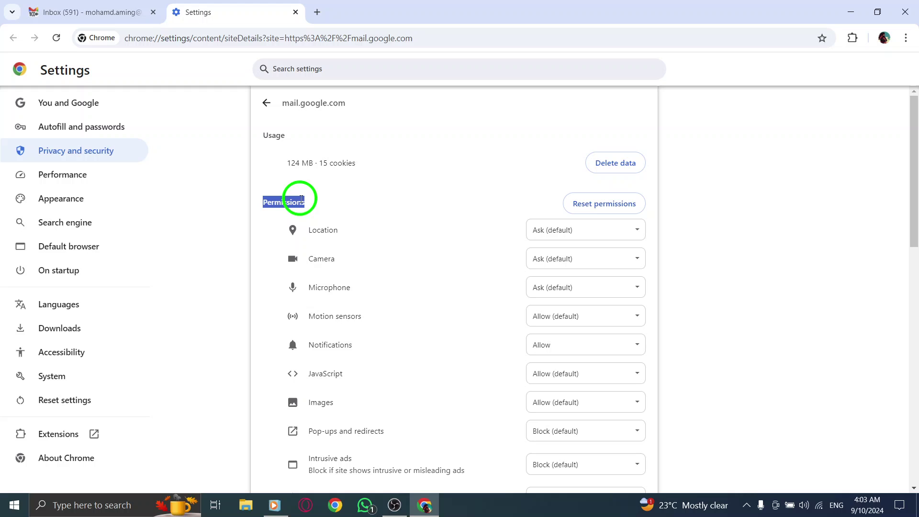
{"action": "left_click", "coordinate": [322, 198]}
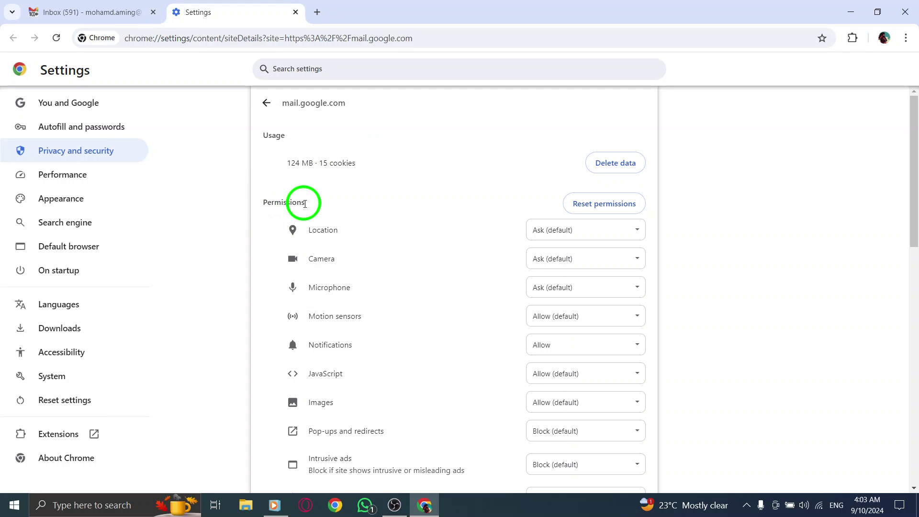
{"action": "scroll", "coordinate": [309, 228], "scroll_direction": "down", "scroll_amount": 3}
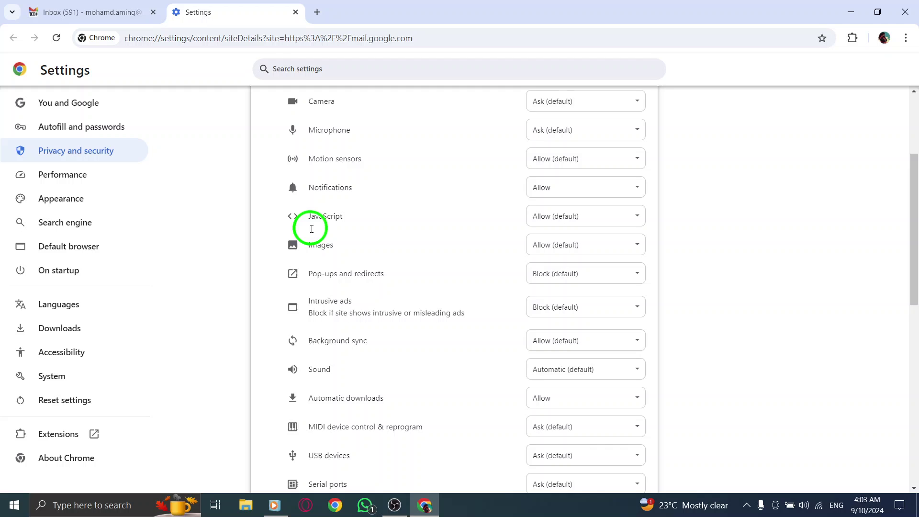
{"action": "scroll", "coordinate": [309, 237], "scroll_direction": "down", "scroll_amount": 2}
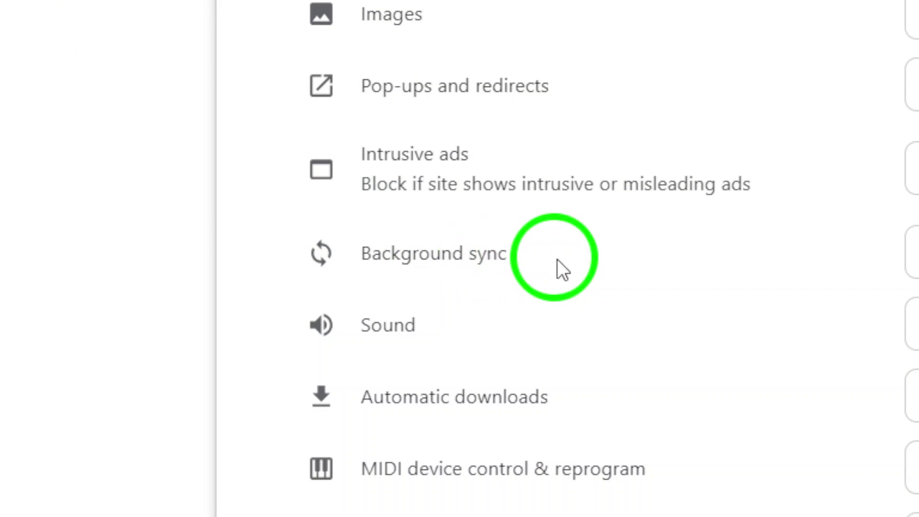
Set mail.google.com's Background sync permission to Allow (default).
{"action": "left_click", "coordinate": [480, 272]}
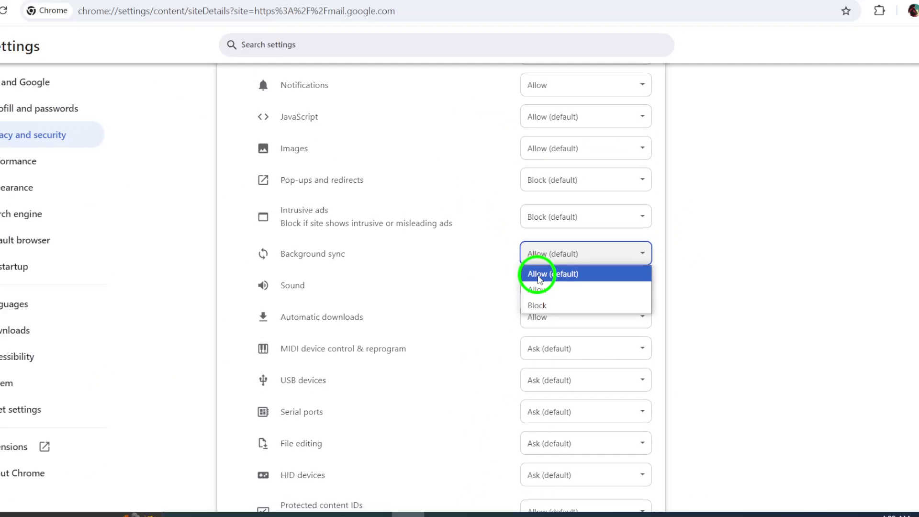
{"action": "left_click", "coordinate": [543, 260]}
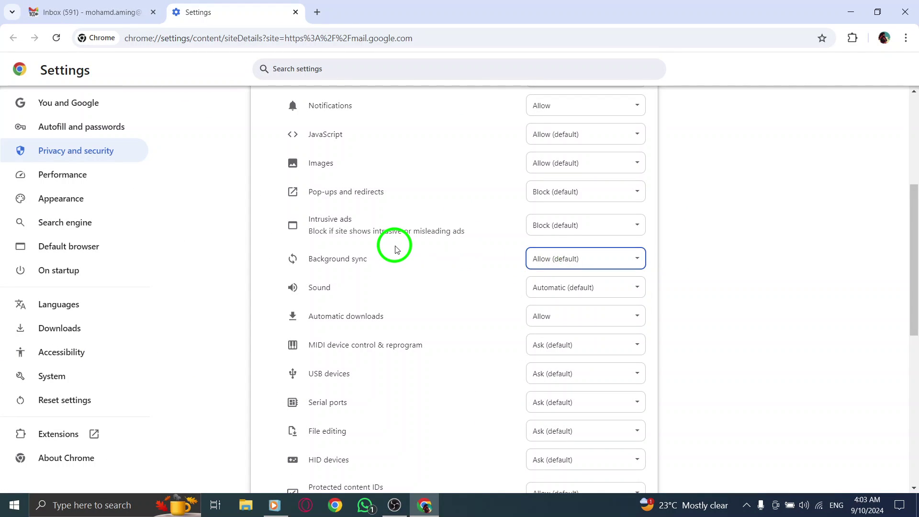
Close the Settings tab and minimize Chrome to reveal the Windows desktop.
{"action": "left_click", "coordinate": [296, 12]}
{"action": "left_click", "coordinate": [851, 13]}
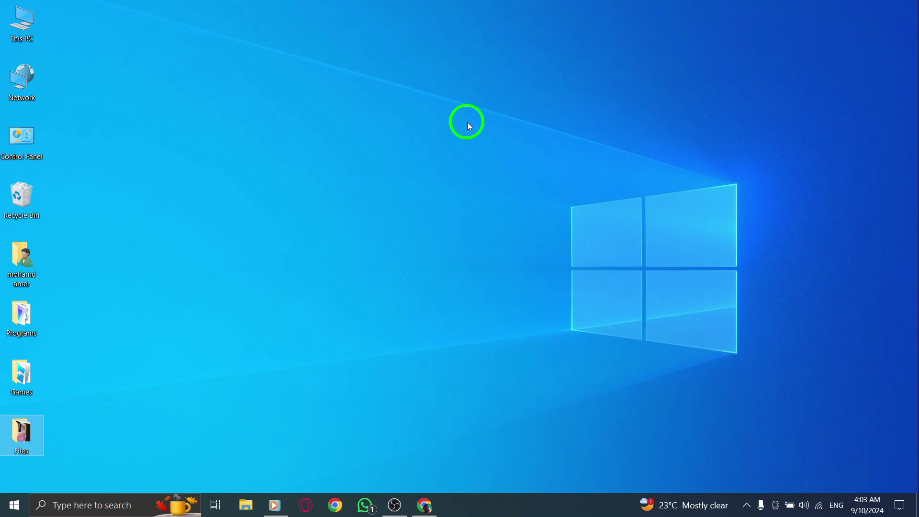